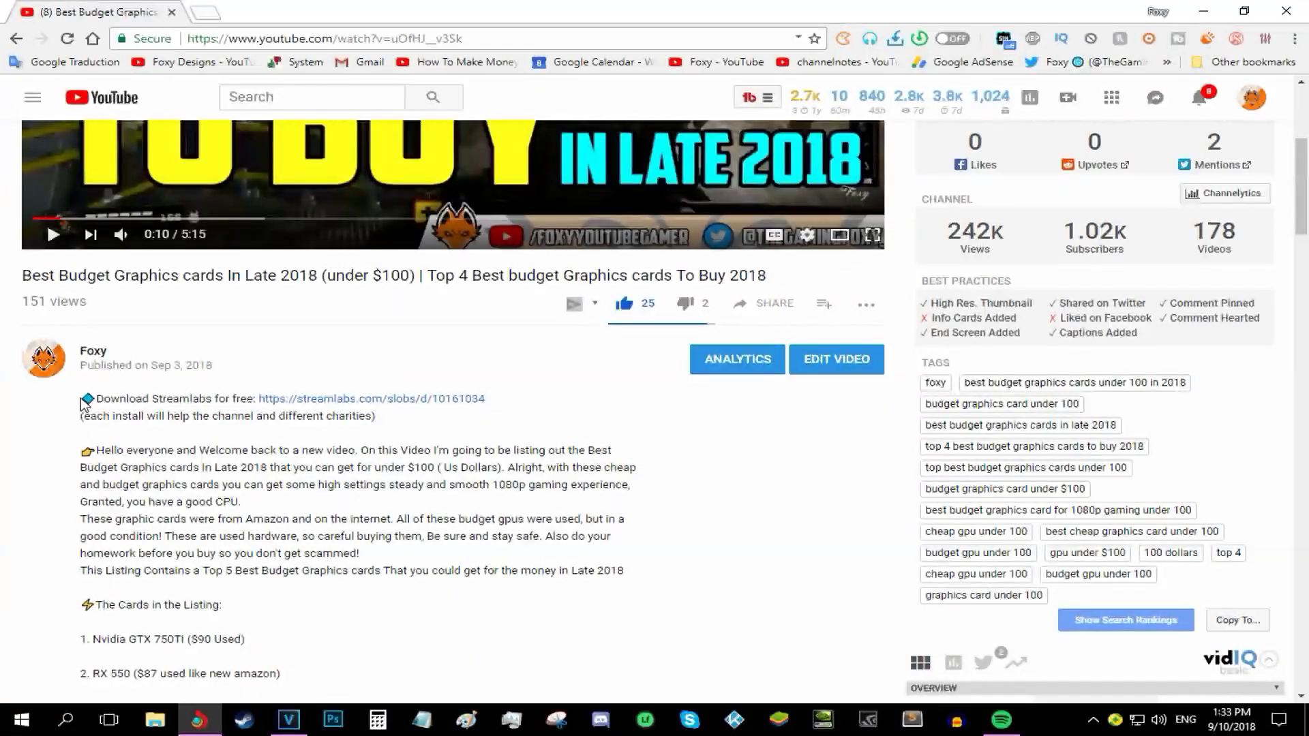
# Download the Streamlabs OBS installer from the description link and accept its licence agreement.
pyautogui.moveTo(84, 403); pyautogui.dragTo(379, 418)
pyautogui.click(372, 399)
pyautogui.click(694, 476)
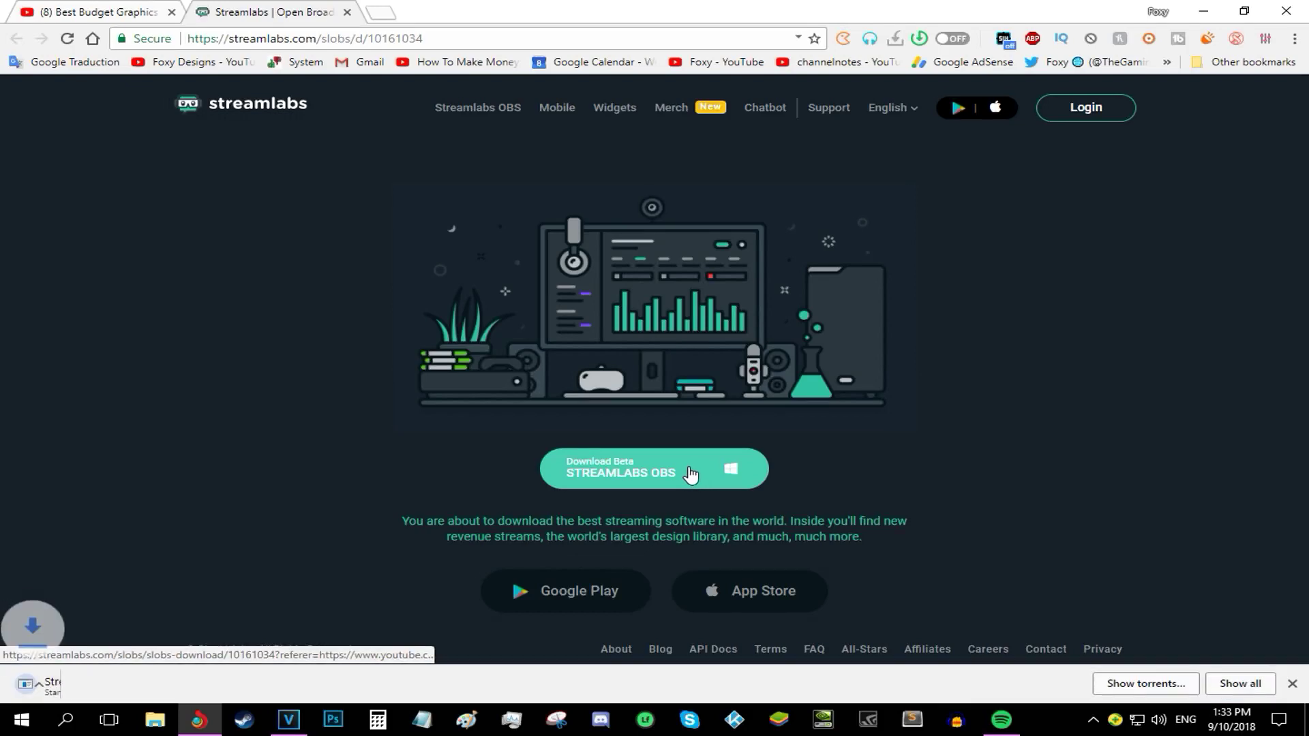
pyautogui.click(733, 491)
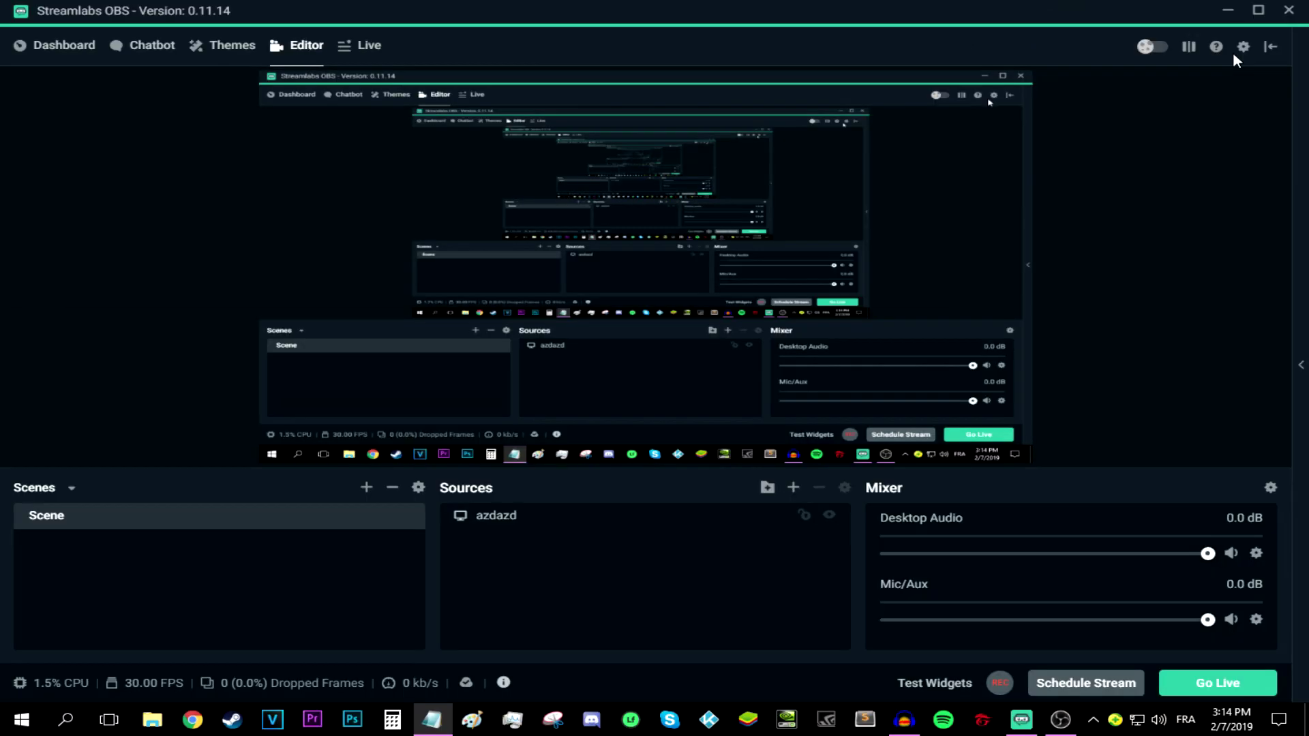
# Open the Streamlabs OBS settings from the gear icon and switch to the Video page.
pyautogui.click(1010, 213)
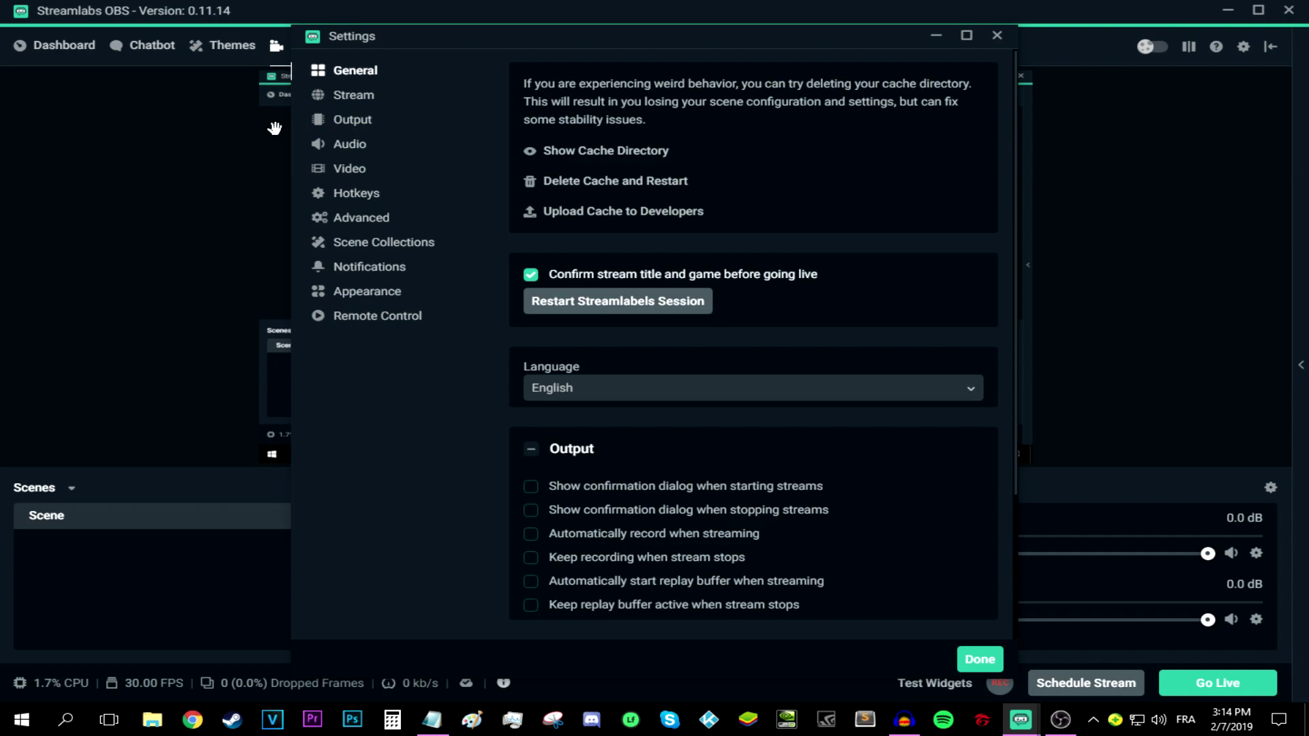
pyautogui.click(342, 175)
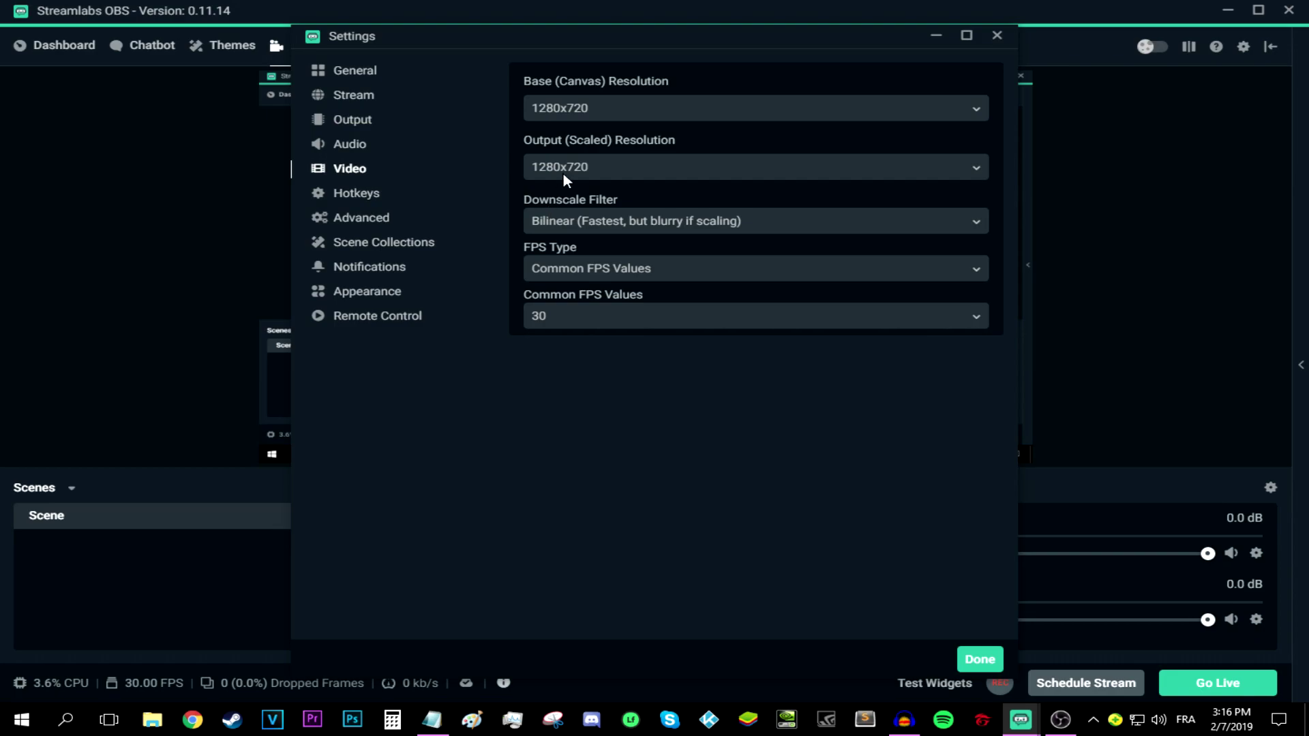
# Set base and output resolution to 1280x720 and keep the Bilinear downscale filter.
pyautogui.click(971, 108)
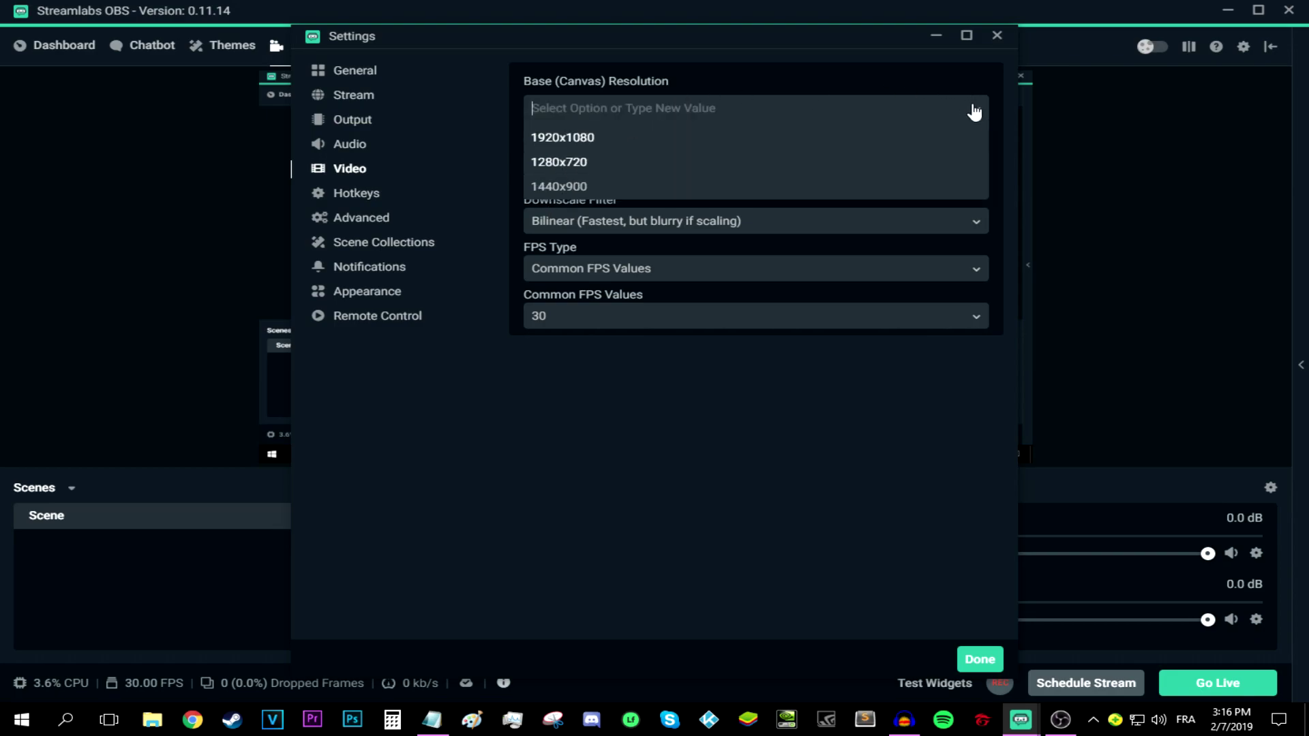
pyautogui.click(559, 163)
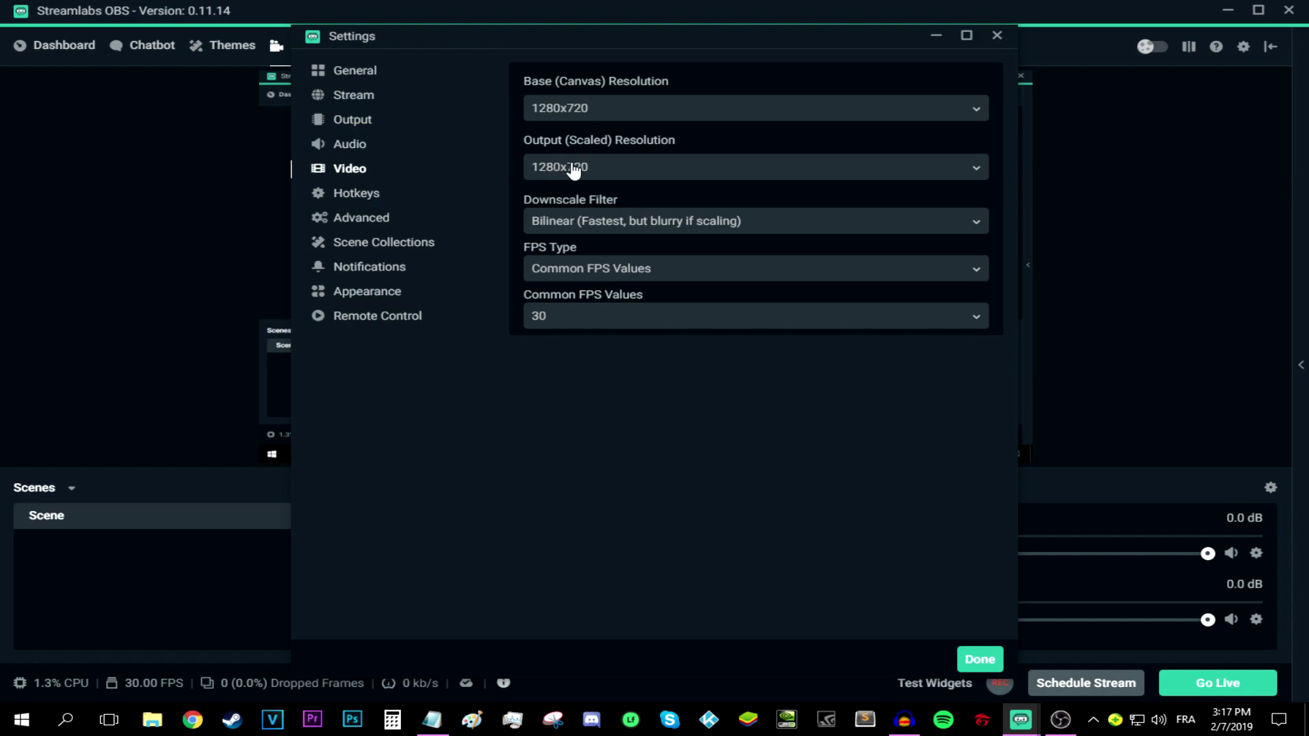
pyautogui.click(583, 168)
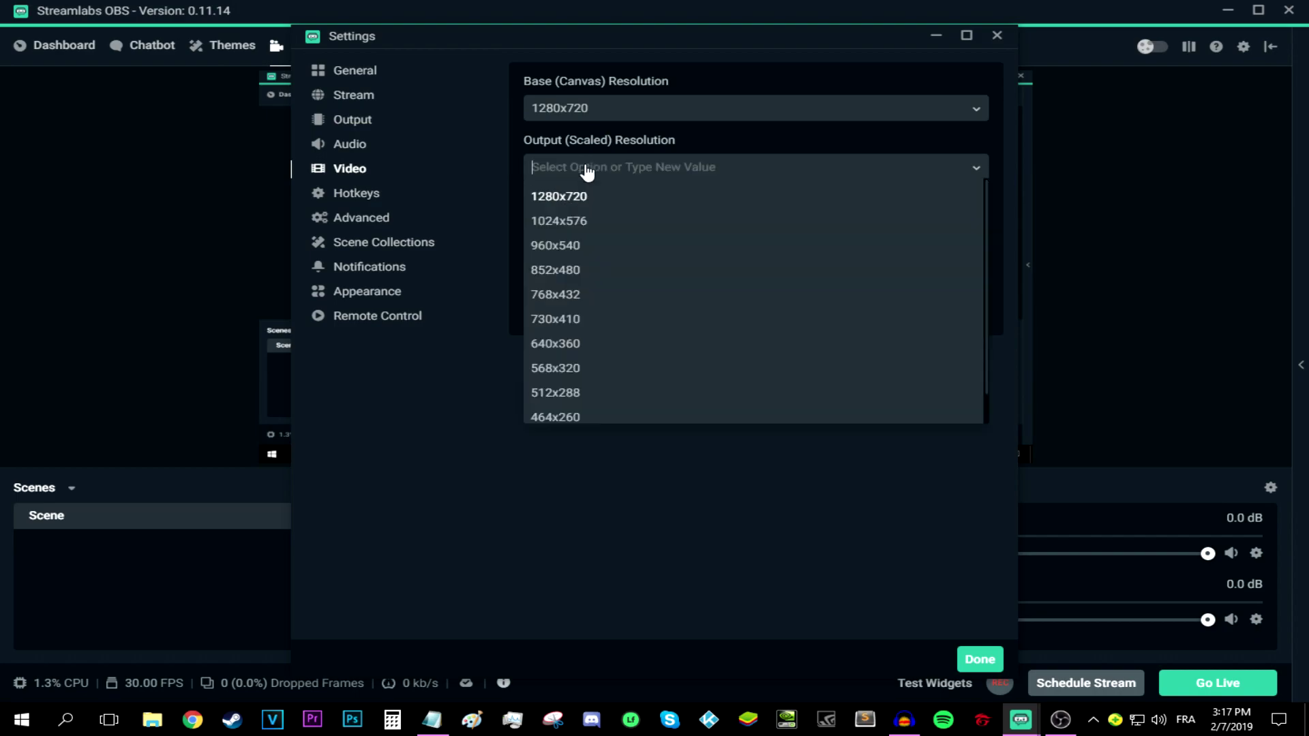
pyautogui.click(563, 199)
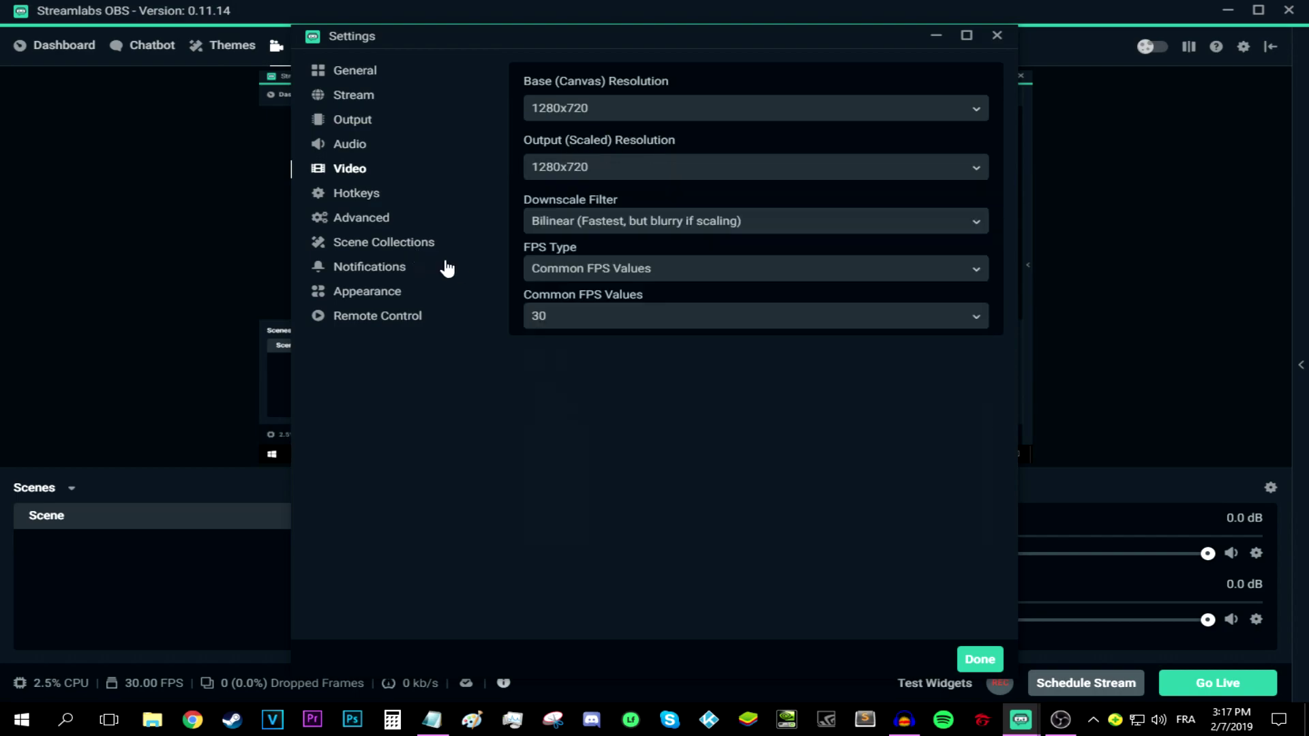
pyautogui.click(578, 223)
pyautogui.click(548, 253)
# On the Output page, set Output Mode to Advanced and collapse Streaming to reveal Recording.
pyautogui.click(352, 120)
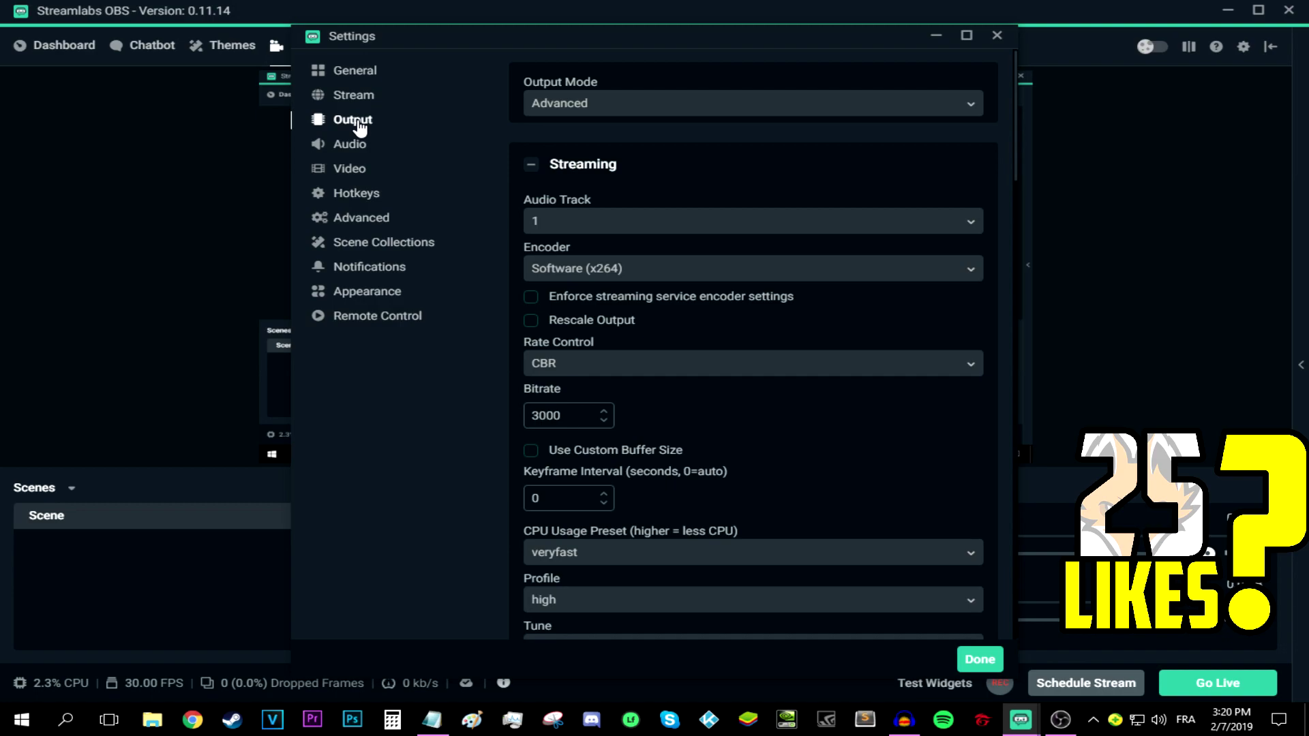
pyautogui.click(622, 102)
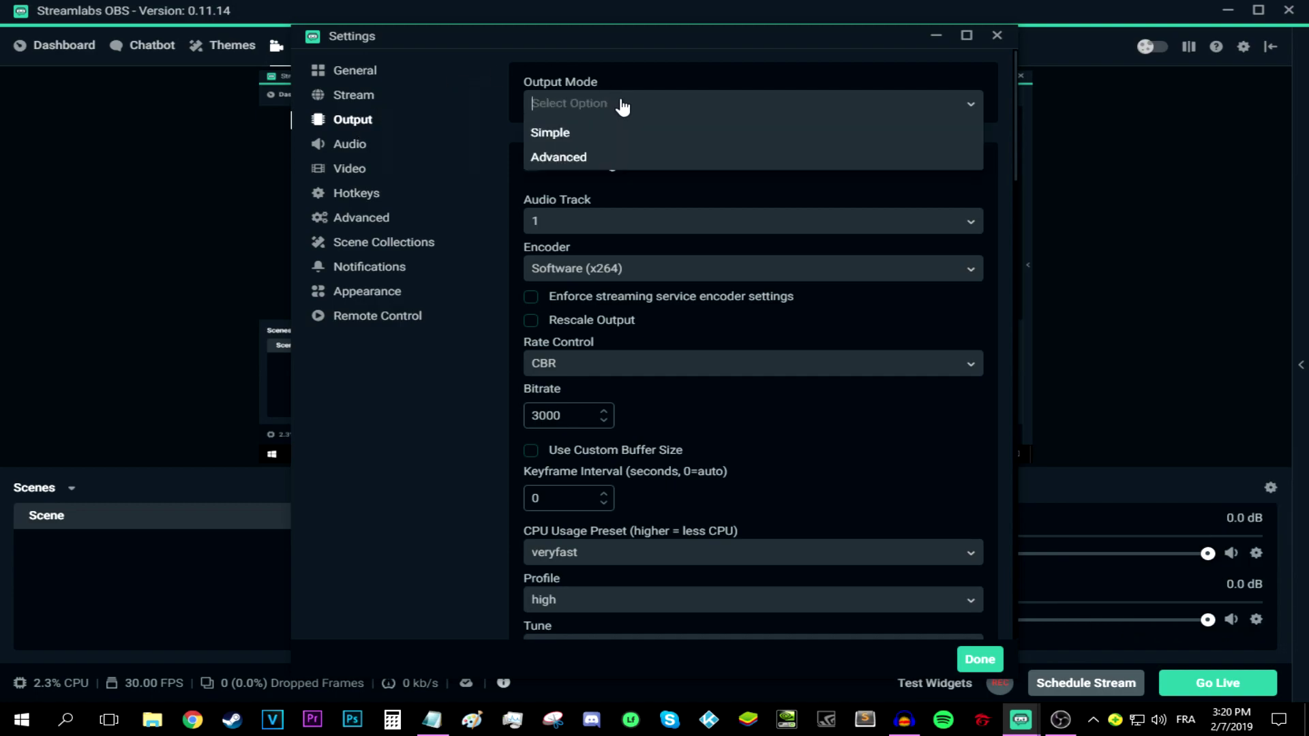
pyautogui.click(593, 157)
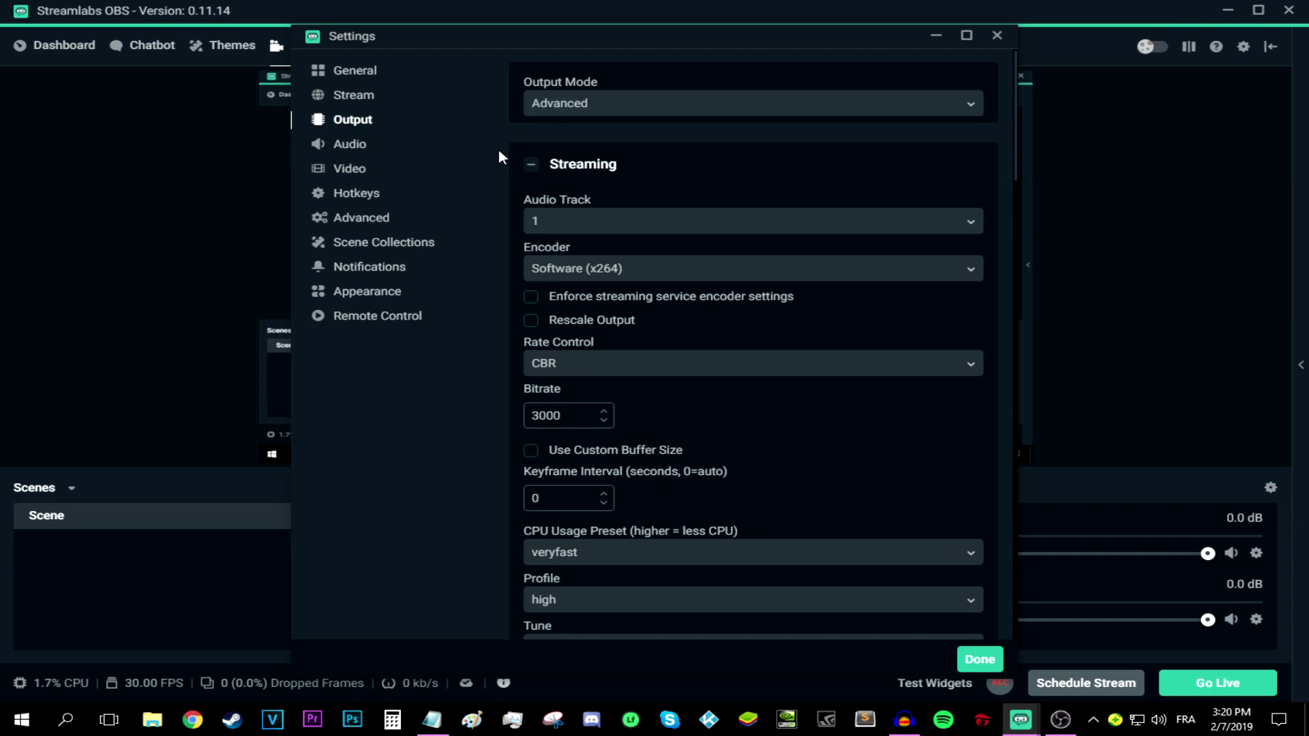
pyautogui.click(531, 167)
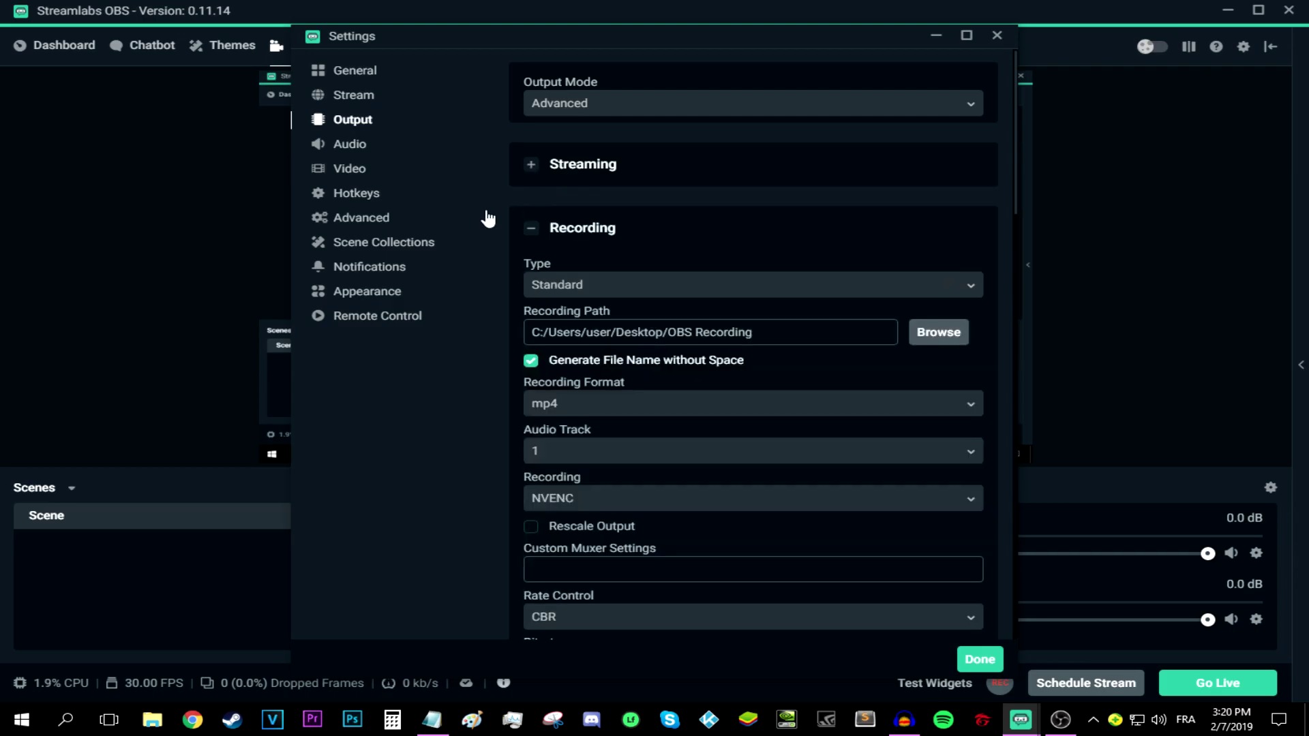
# Set the recording format to mp4 and expand the recording encoder list.
pyautogui.scroll(-1, 708, 288)
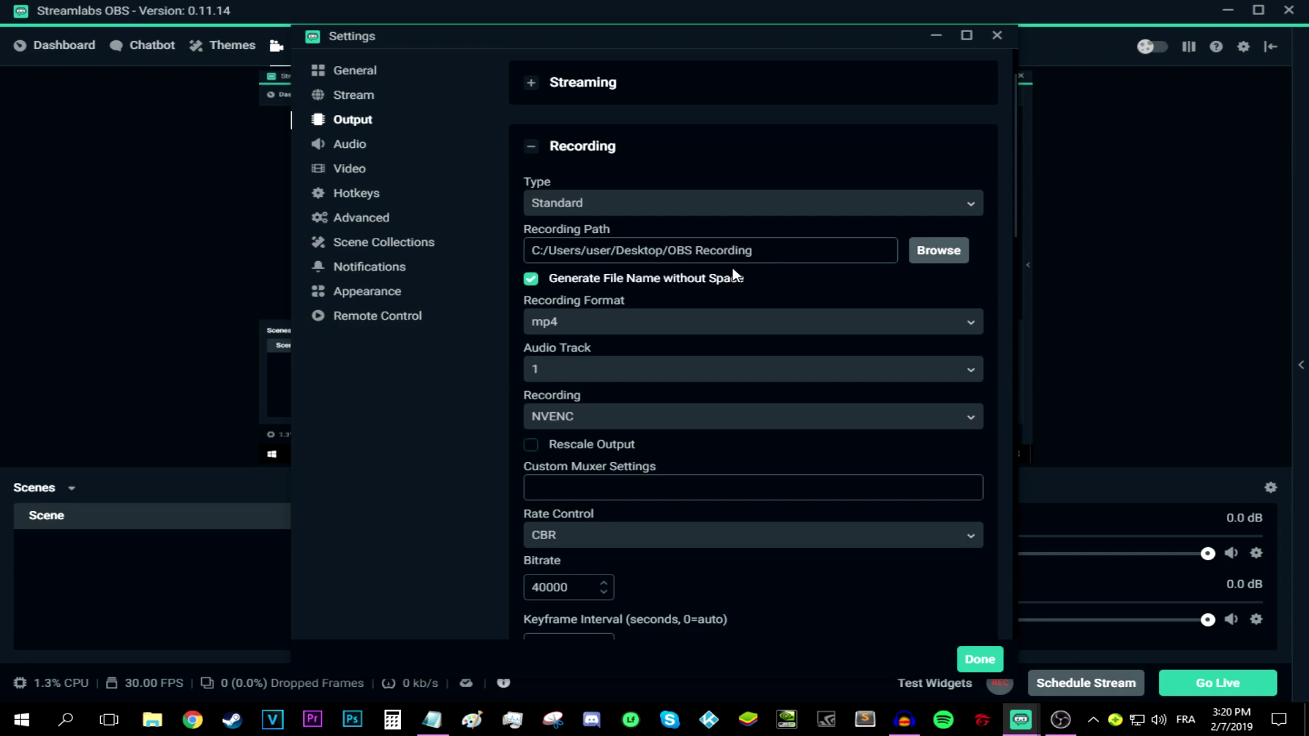
pyautogui.click(614, 324)
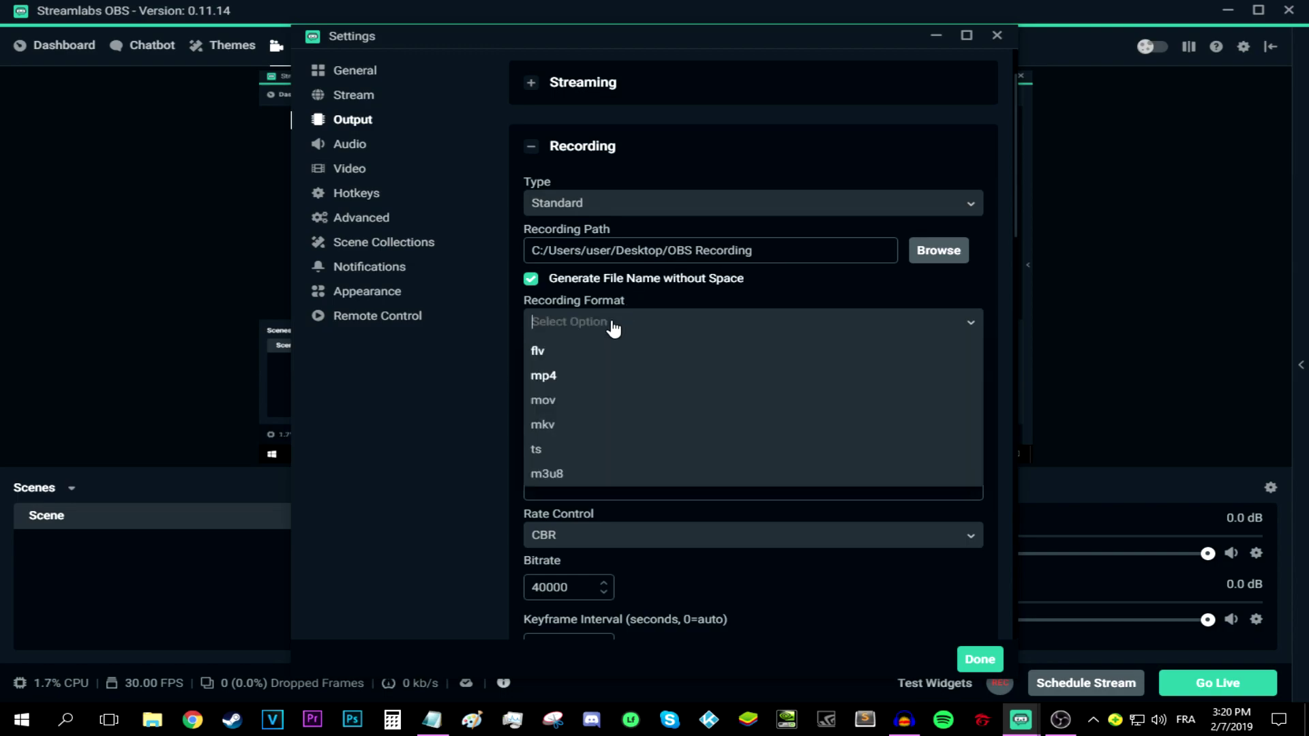
pyautogui.click(543, 379)
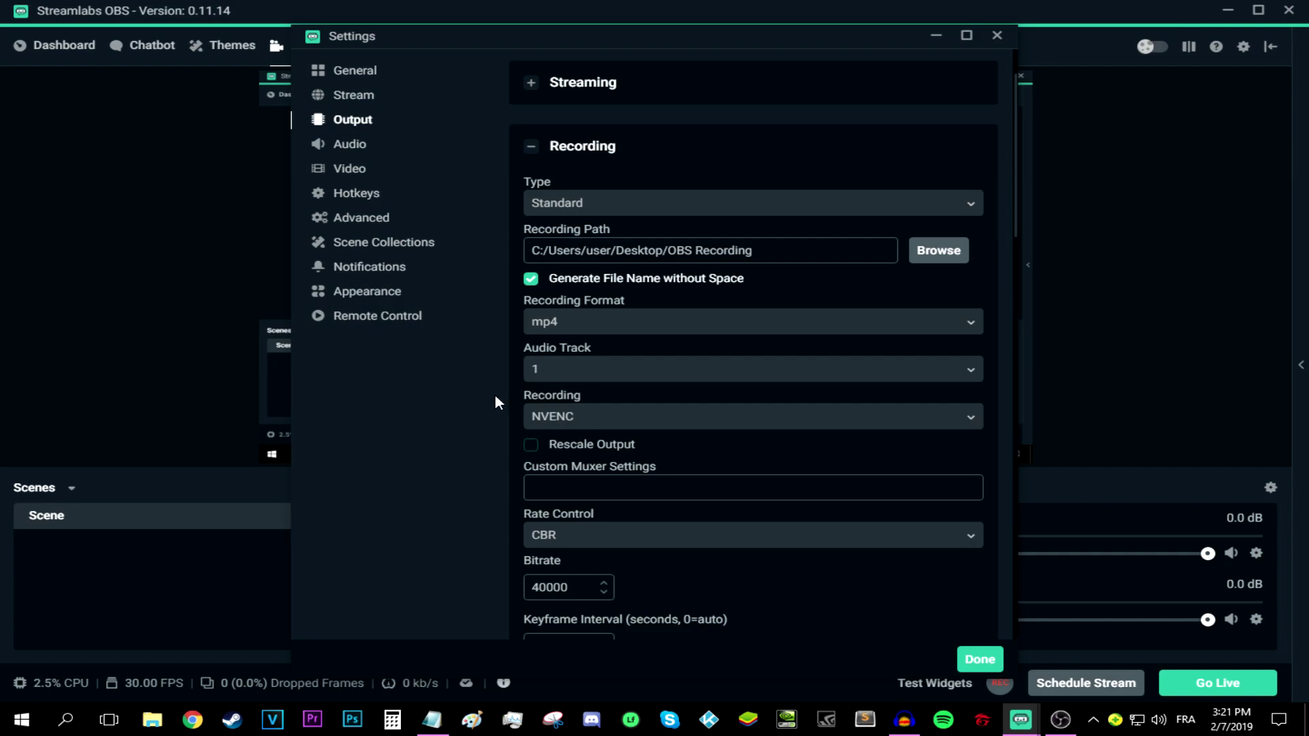
pyautogui.click(559, 422)
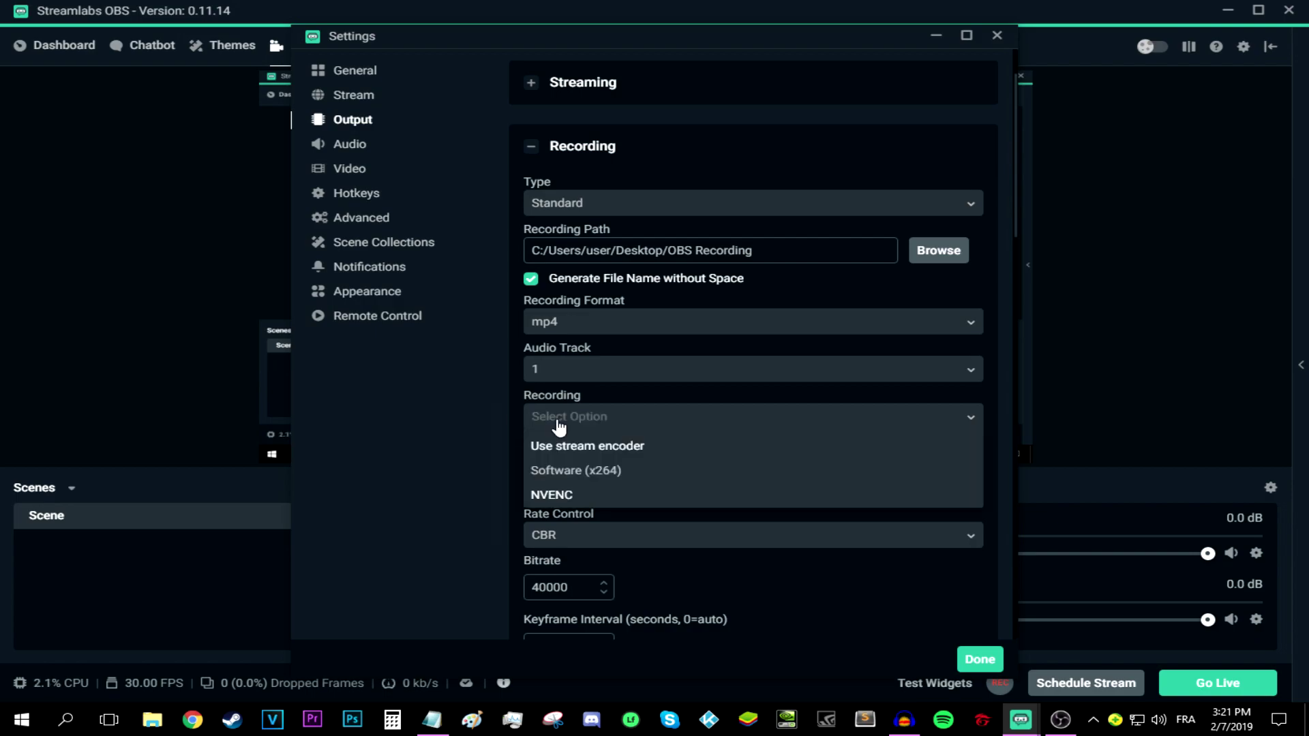
# Choose NVENC as the recording encoder with CBR rate control.
pyautogui.click(574, 505)
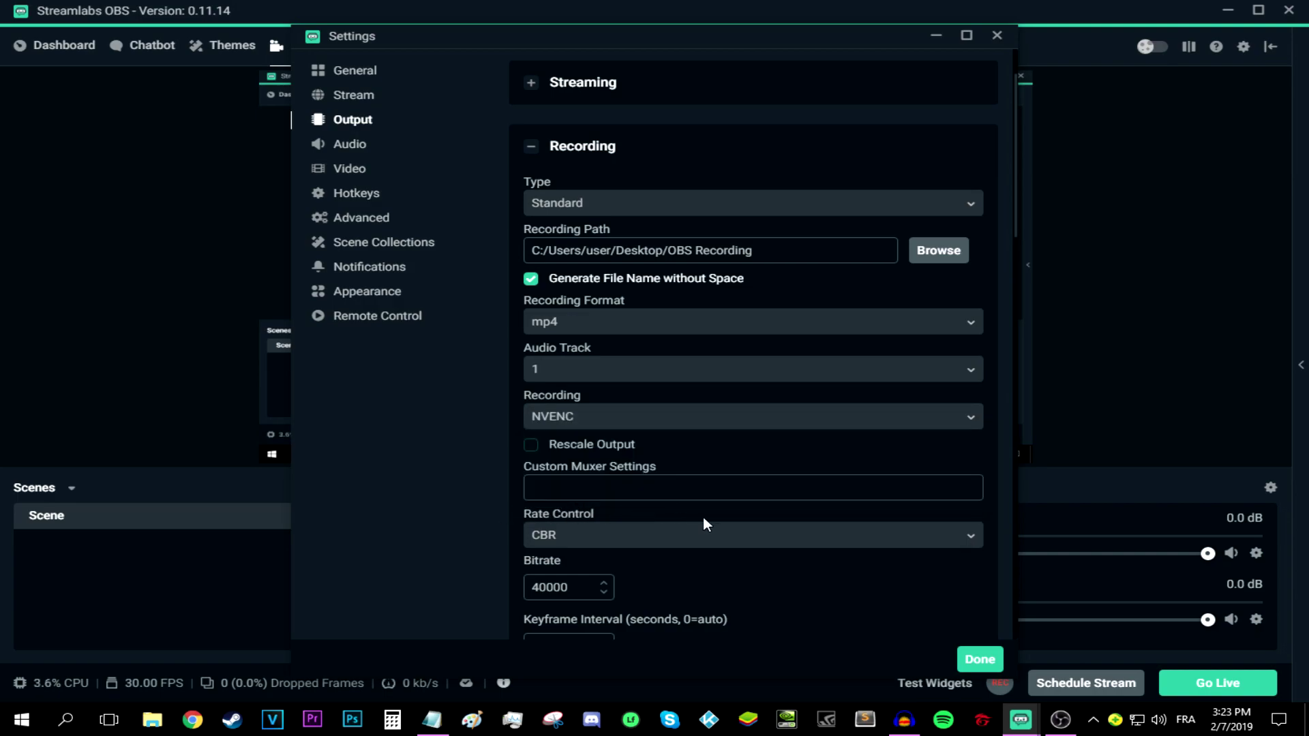
pyautogui.click(630, 536)
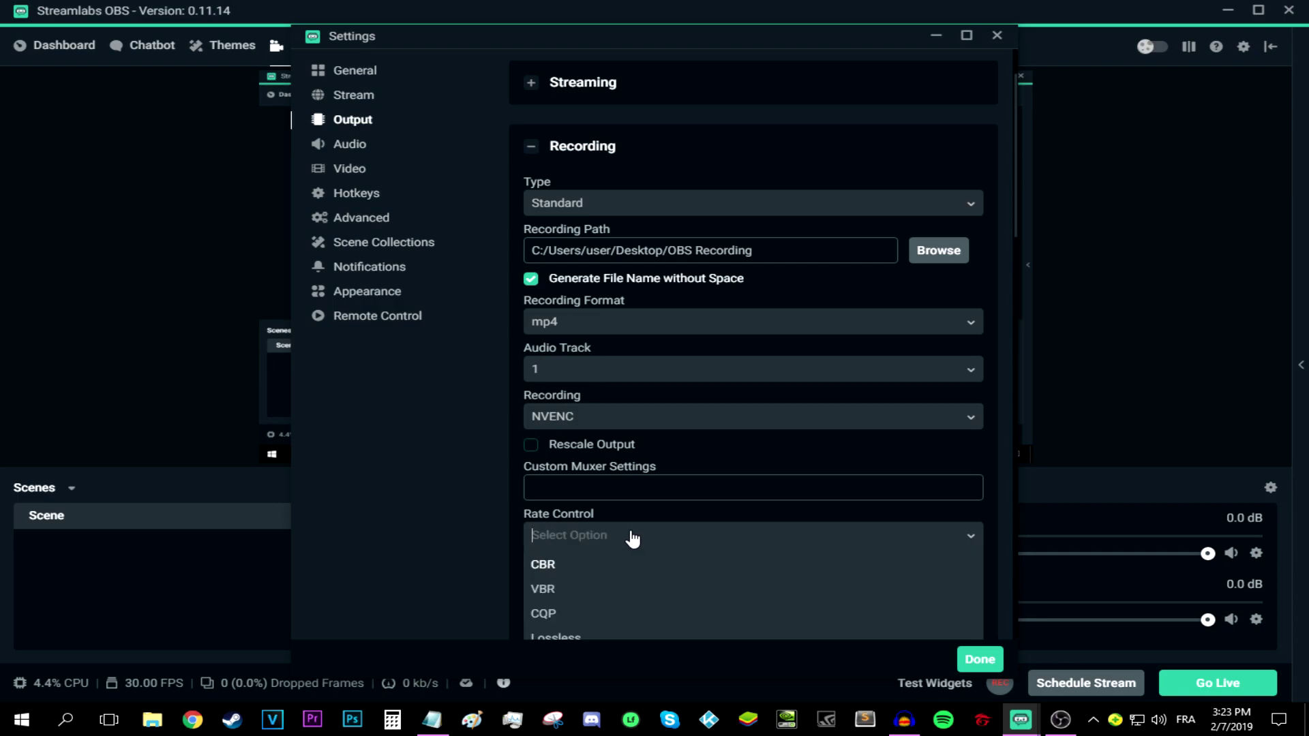
pyautogui.click(548, 569)
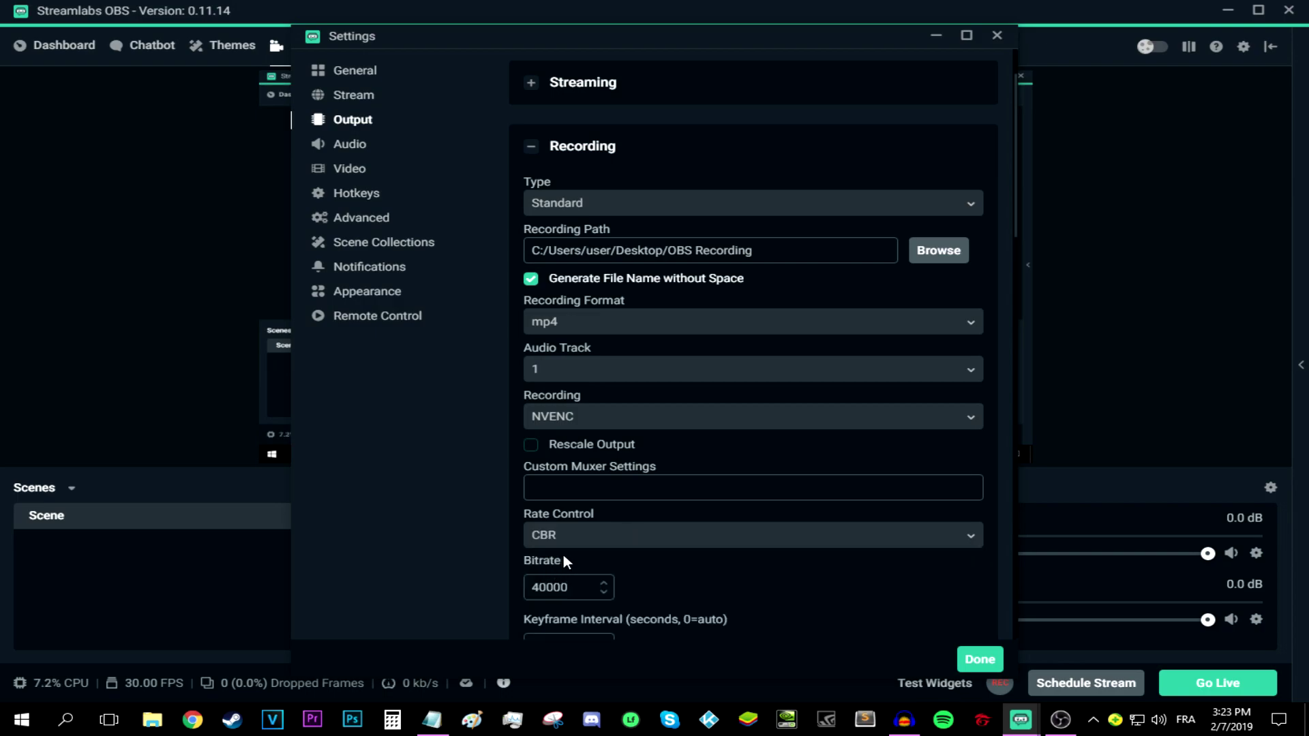
# Set the bitrate to 40000, keep keyframe interval 0, and select the main profile.
pyautogui.scroll(-2, 563, 555)
pyautogui.moveTo(576, 506); pyautogui.dragTo(513, 512)
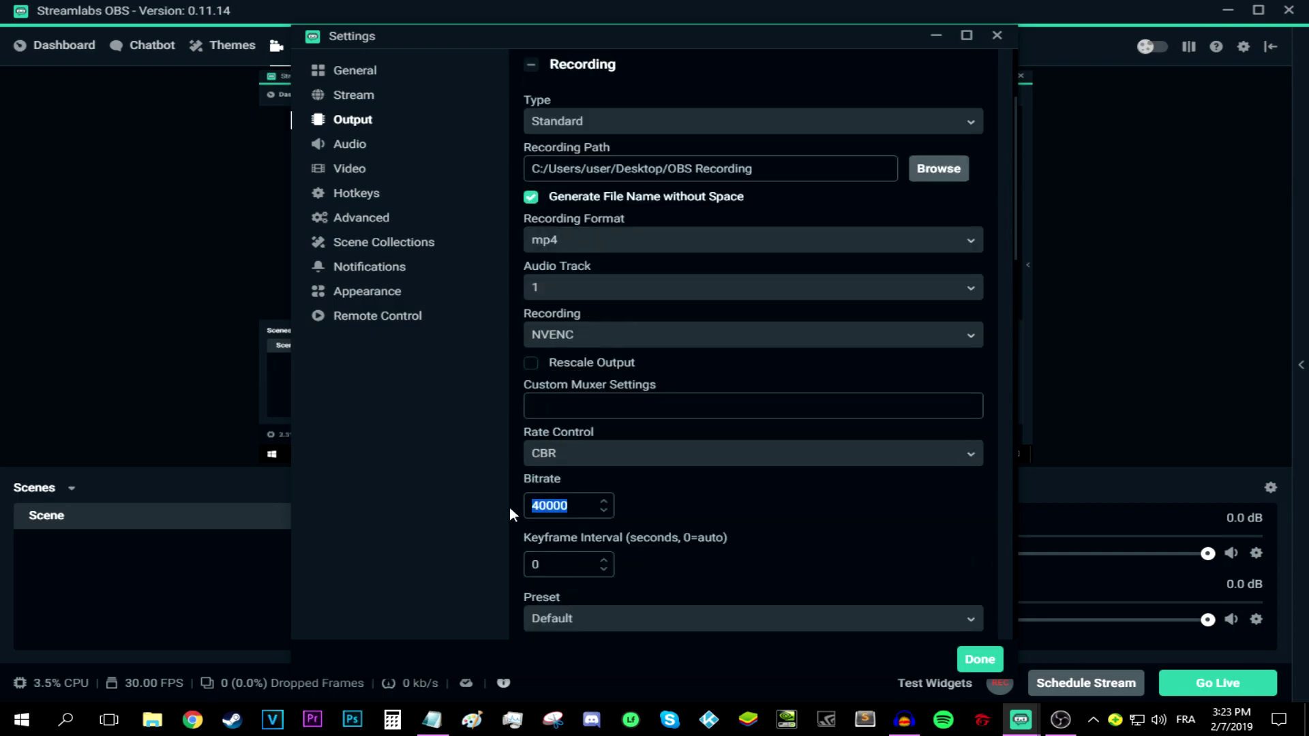
pyautogui.scroll(-4, 554, 349)
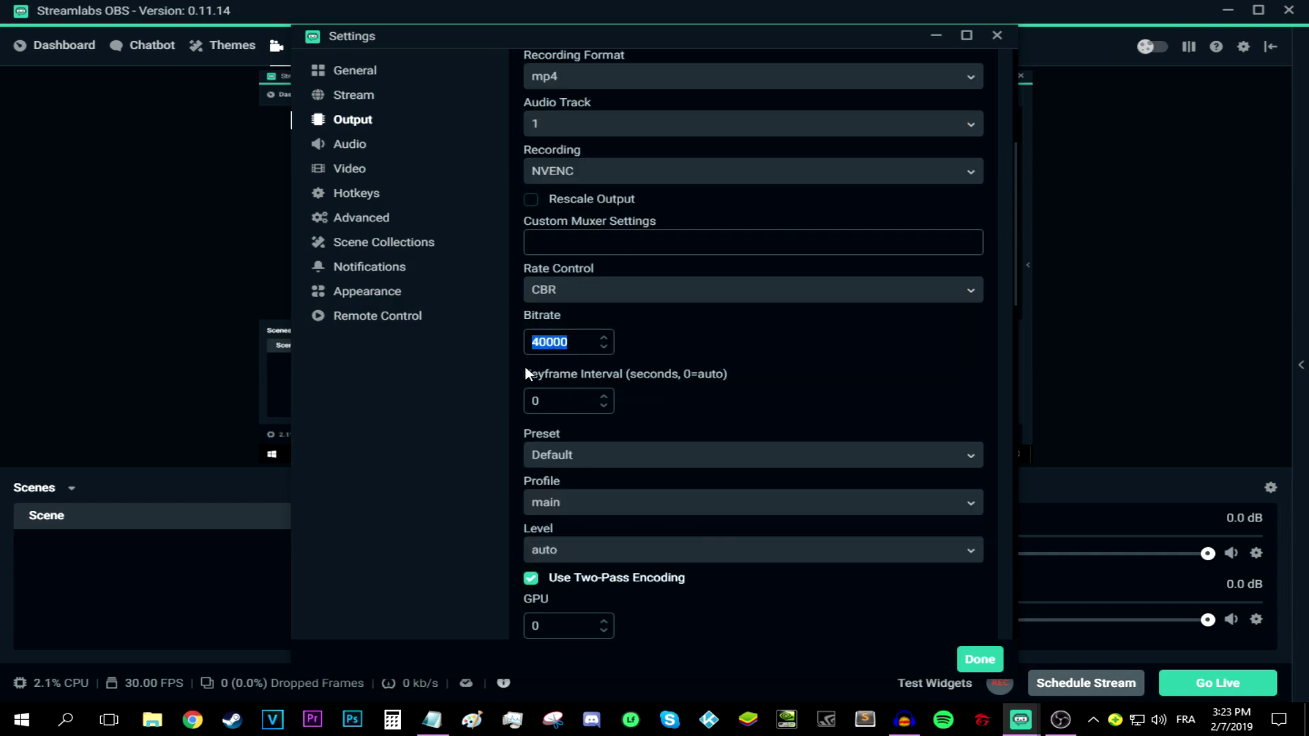
pyautogui.press('Tab')
pyautogui.click(473, 510)
pyautogui.click(591, 506)
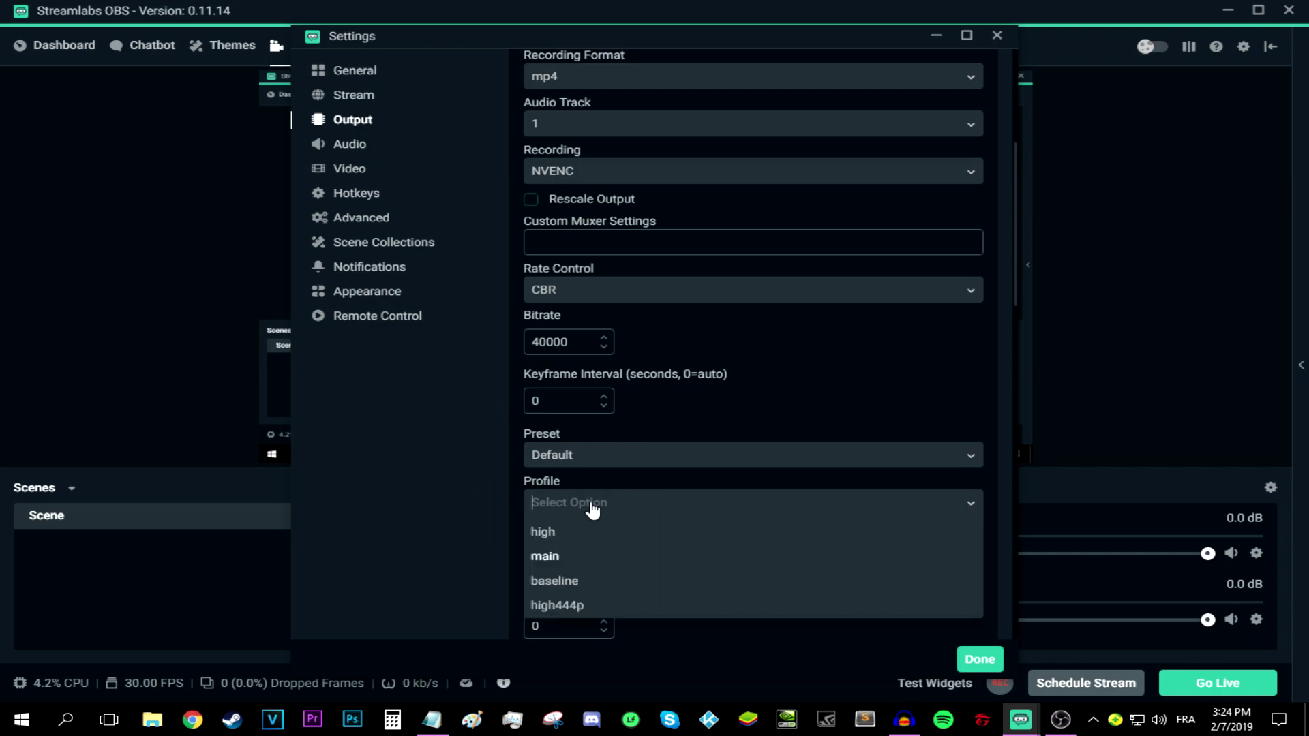
pyautogui.click(543, 557)
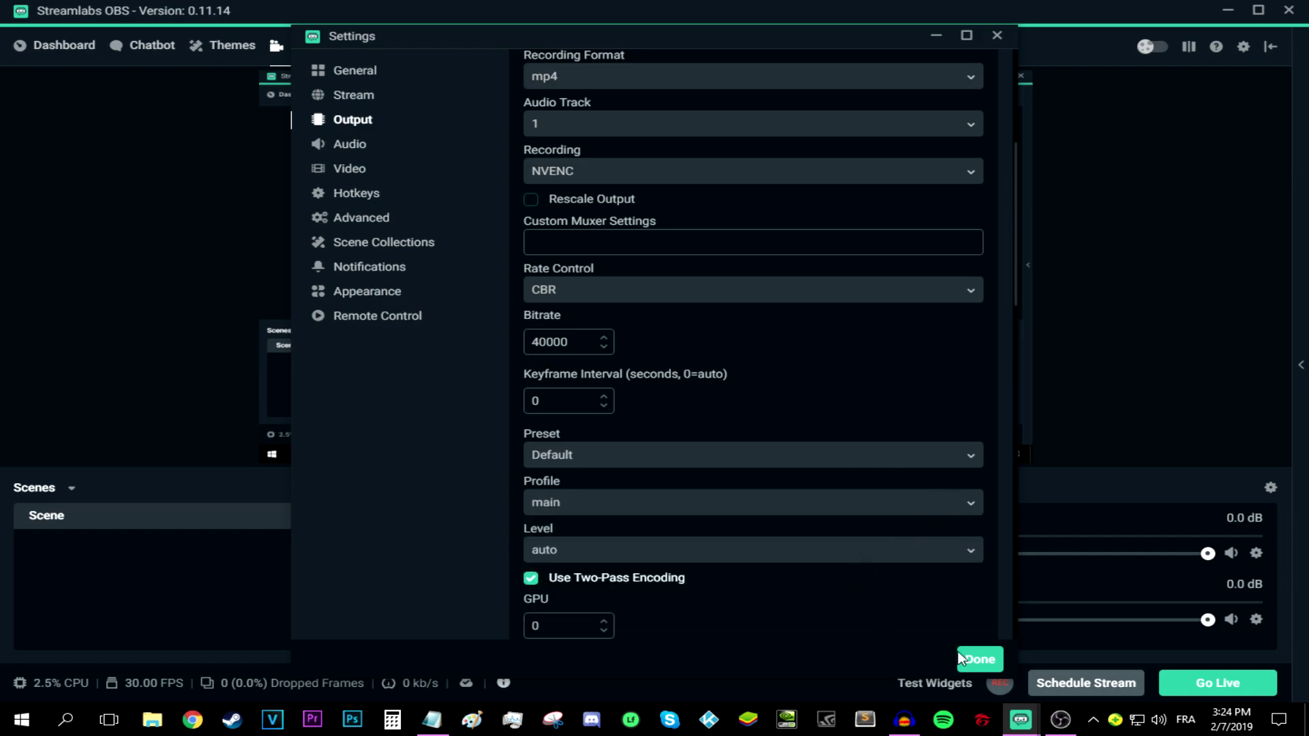
# Click Done to apply the recording settings and return to the editor.
pyautogui.click(979, 662)
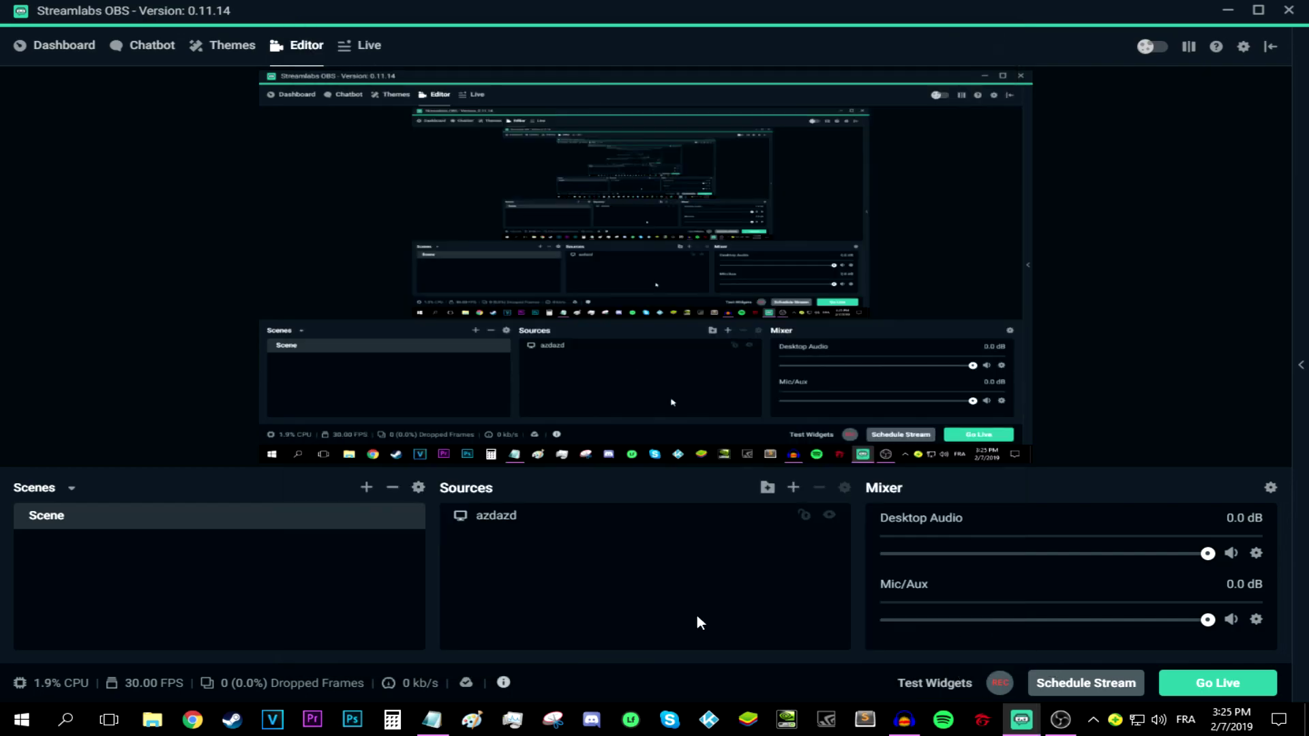